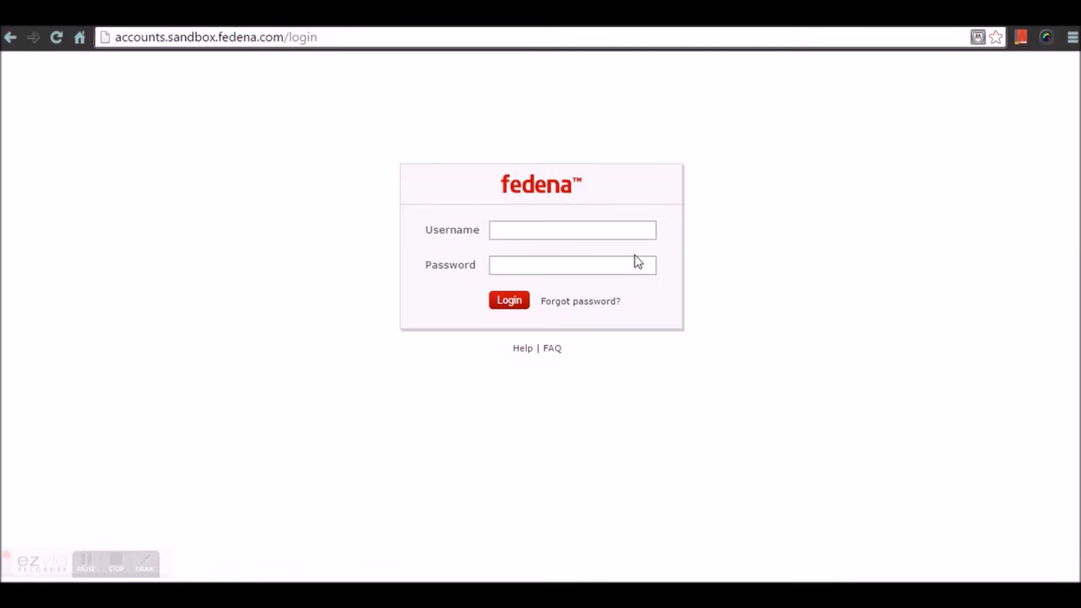
- Log in to the Fedena sandbox account with the saved username and the account password
{"action": "left_click", "coordinate": [581, 227]}
{"action": "type", "text": "aarthip"}
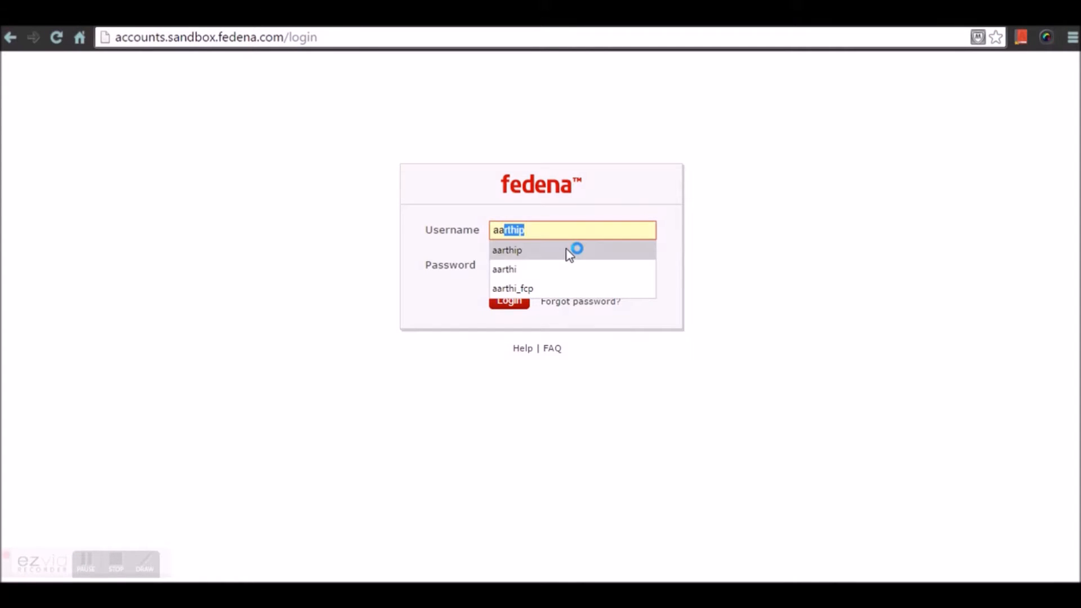
{"action": "left_click", "coordinate": [572, 249]}
{"action": "left_click", "coordinate": [559, 262]}
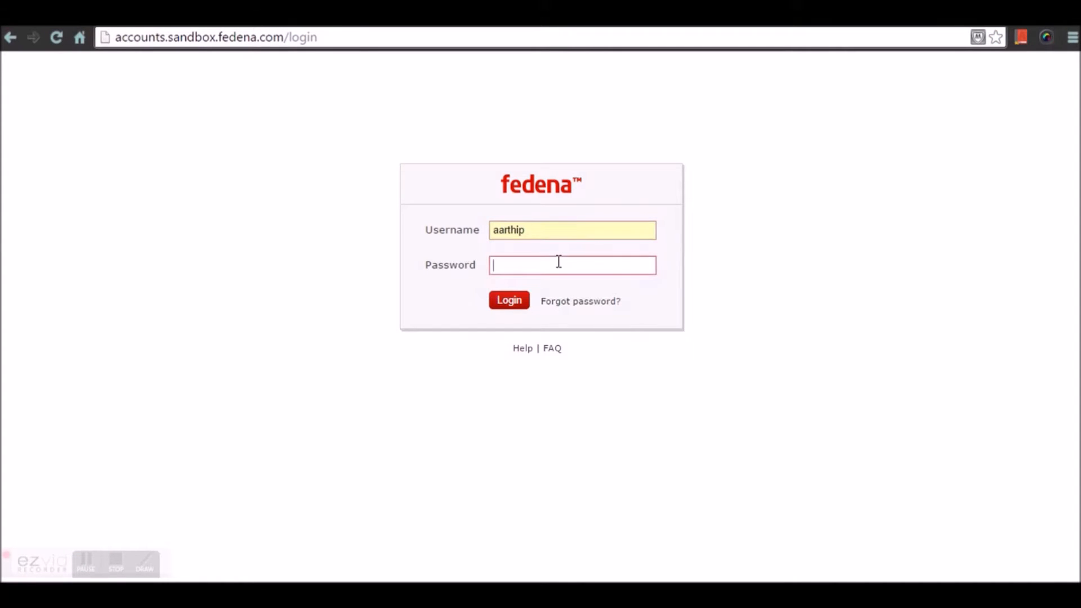
{"action": "type", "text": "••••••••"}
{"action": "key", "text": "Return"}
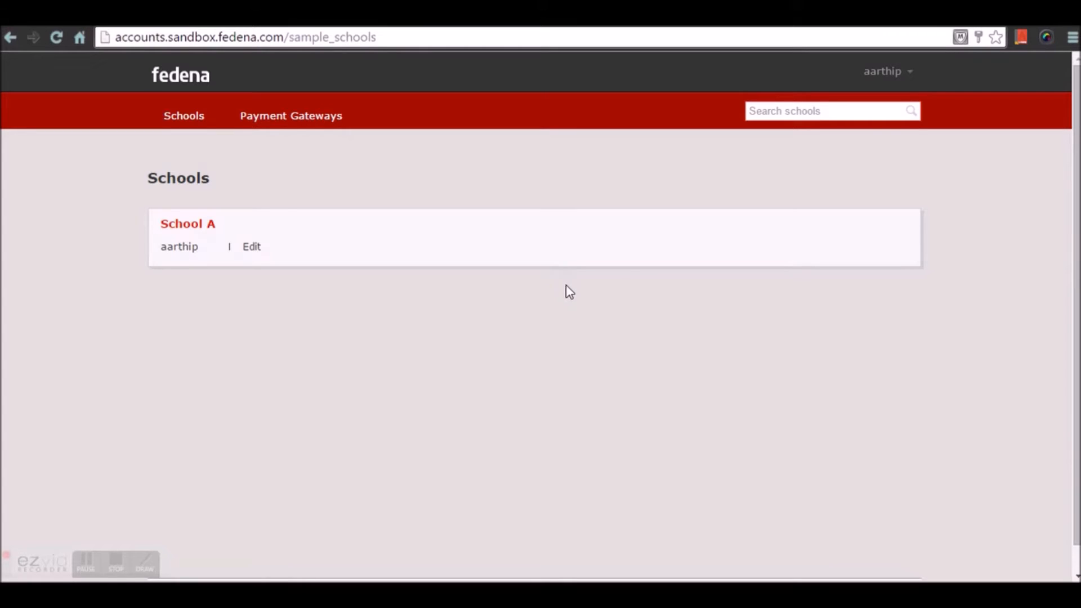
- Open the company page of the logged-in account and view its list of plugins
{"action": "left_click", "coordinate": [888, 79]}
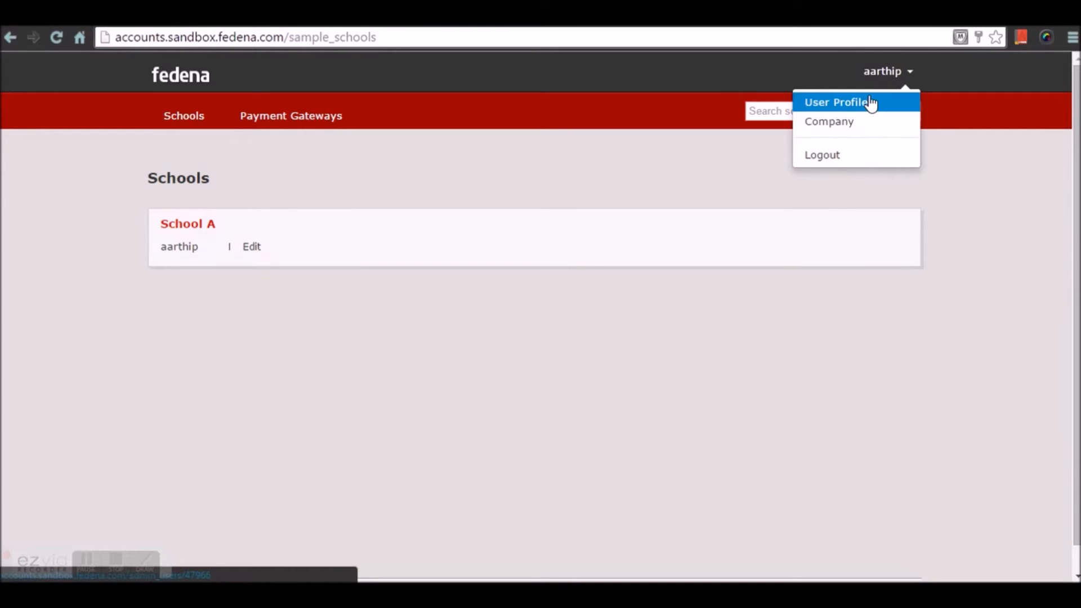
{"action": "left_click", "coordinate": [855, 129]}
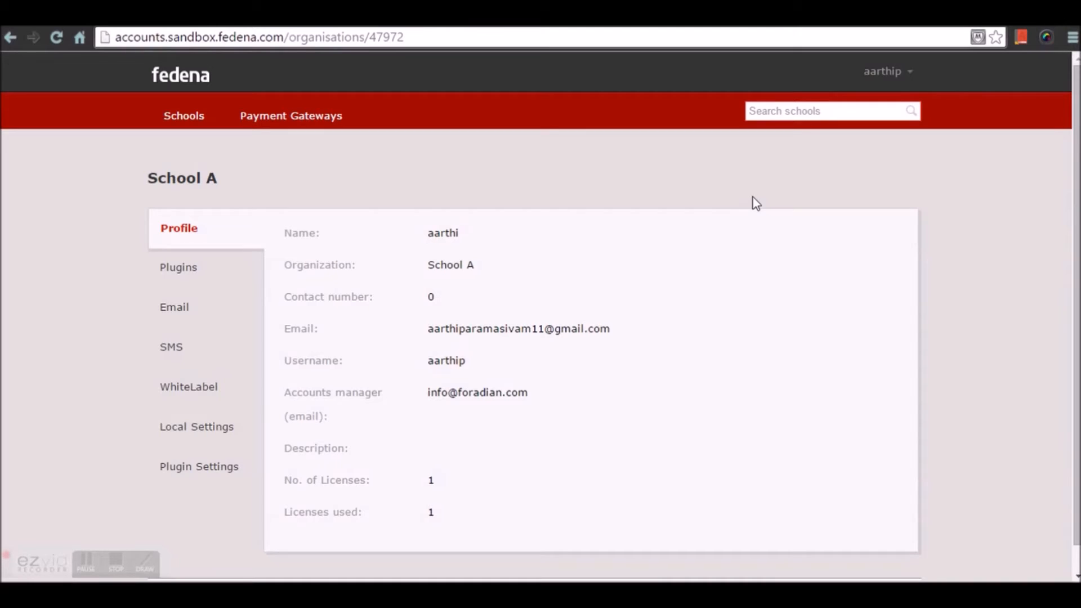
{"action": "left_click", "coordinate": [181, 270]}
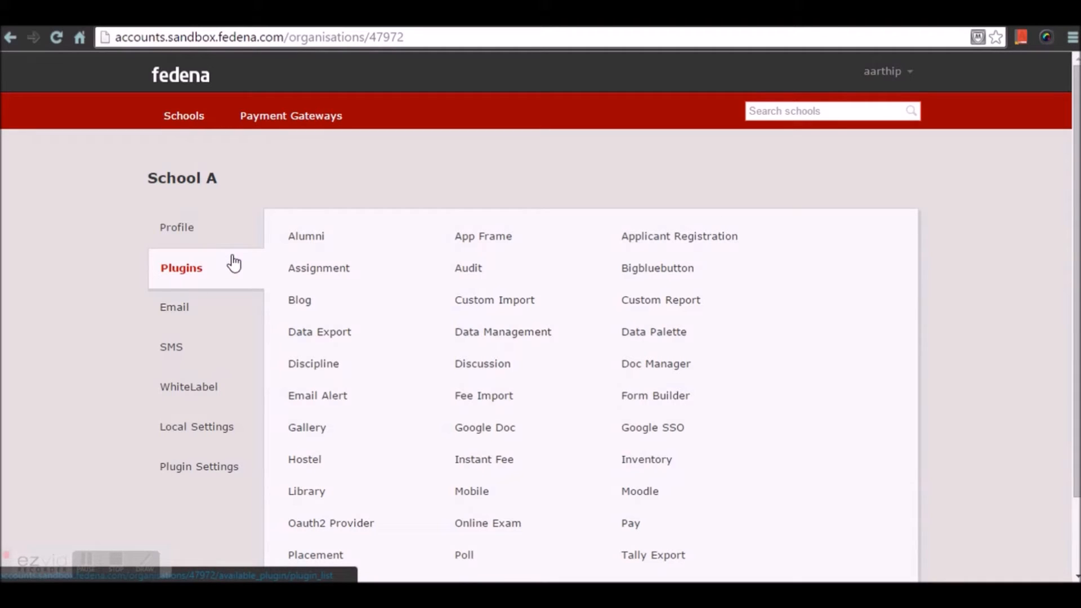
- Open the company's SMTP email settings for editing, save them and display the email settings again
{"action": "left_click", "coordinate": [189, 312]}
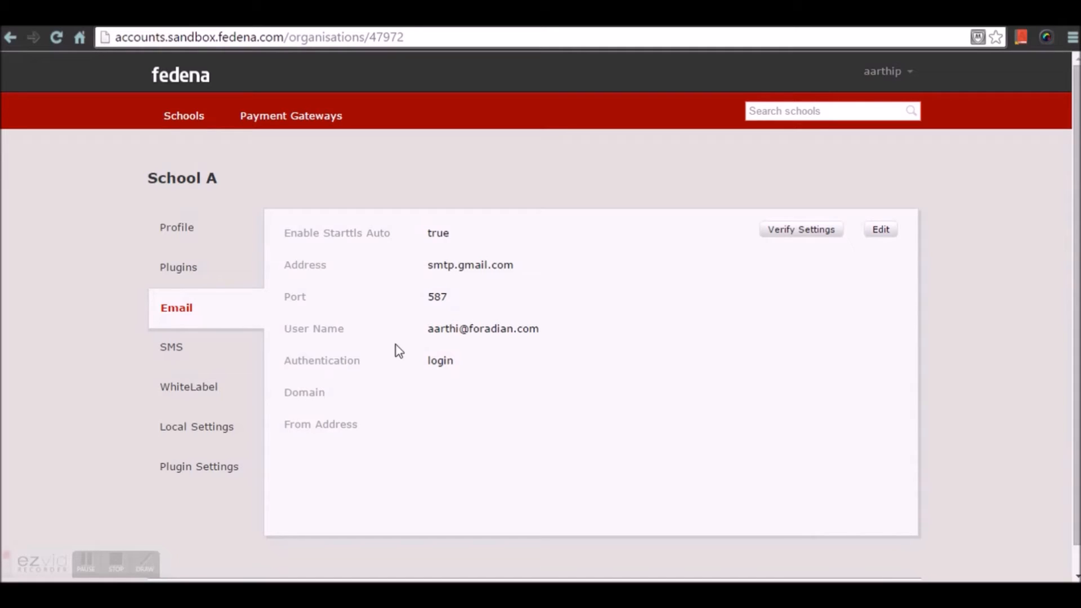
{"action": "left_click", "coordinate": [887, 231]}
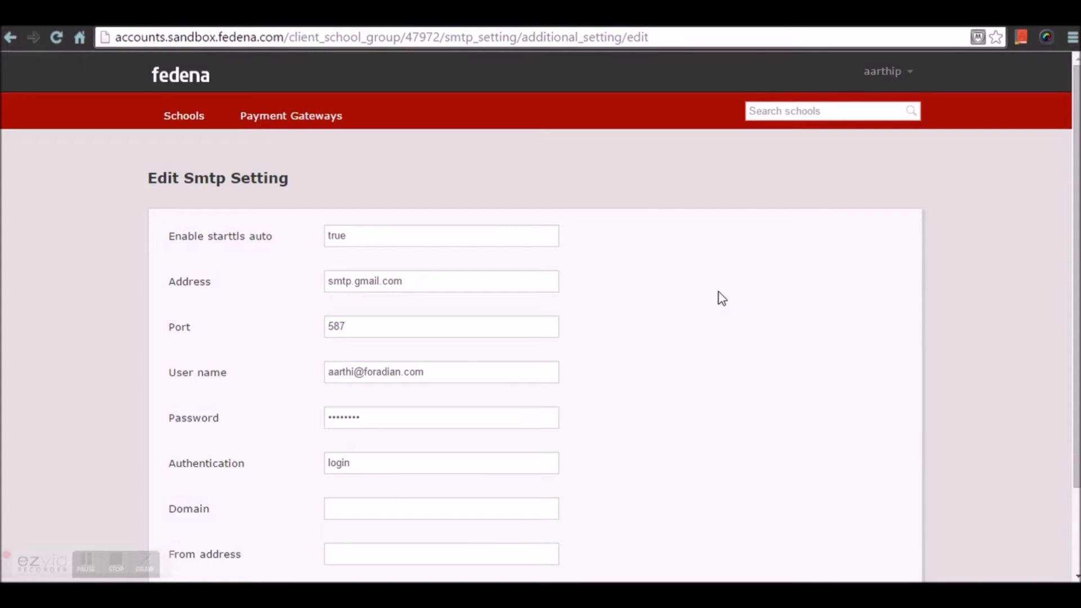
{"action": "scroll", "coordinate": [682, 321], "scroll_direction": "down", "scroll_amount": 2}
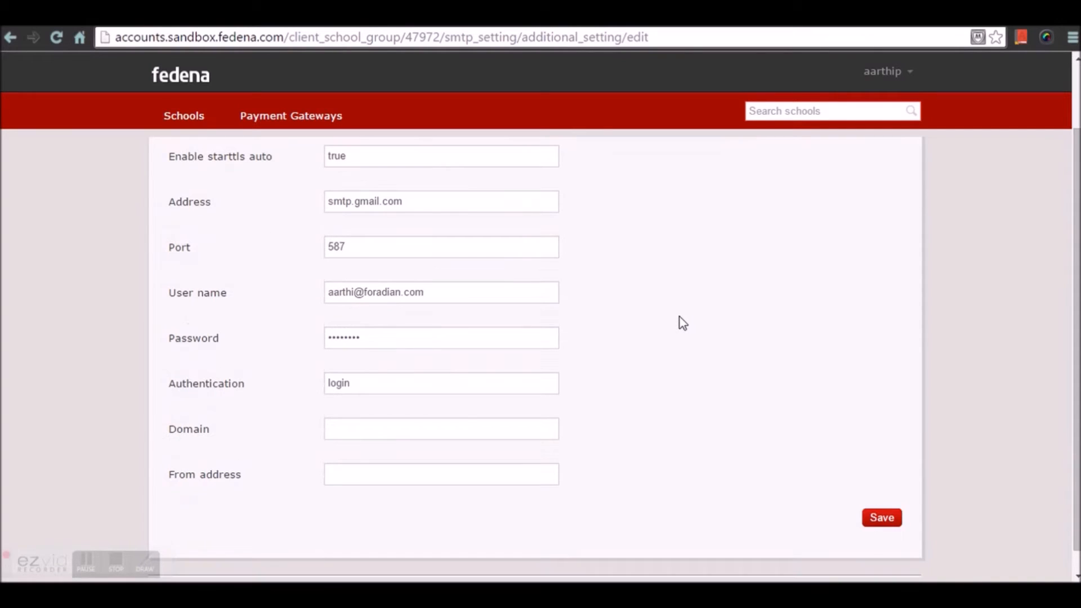
{"action": "scroll", "coordinate": [631, 459], "scroll_direction": "down", "scroll_amount": 1}
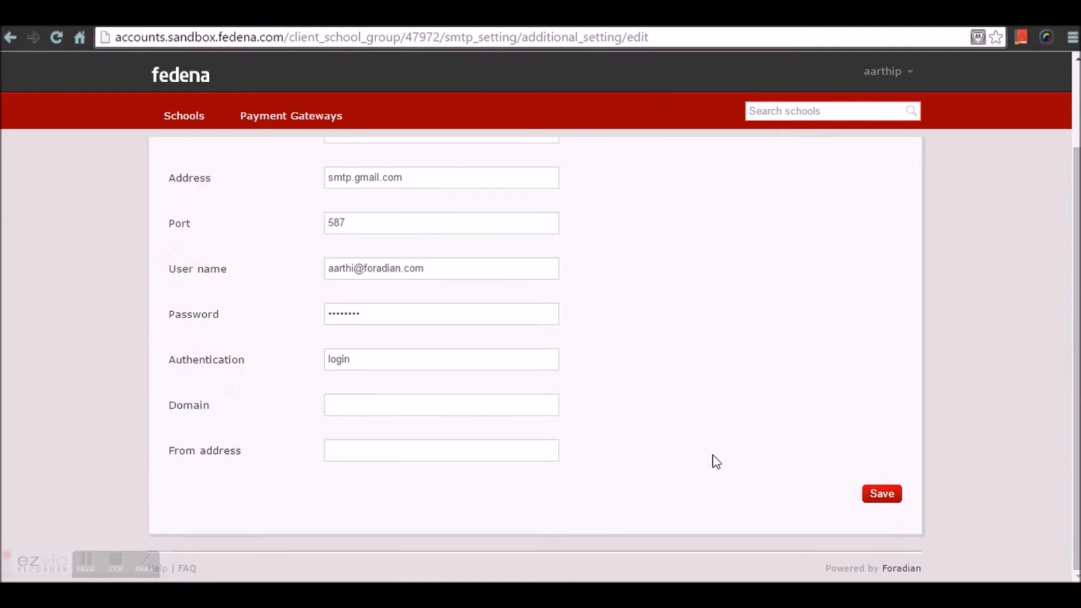
{"action": "left_click", "coordinate": [894, 500]}
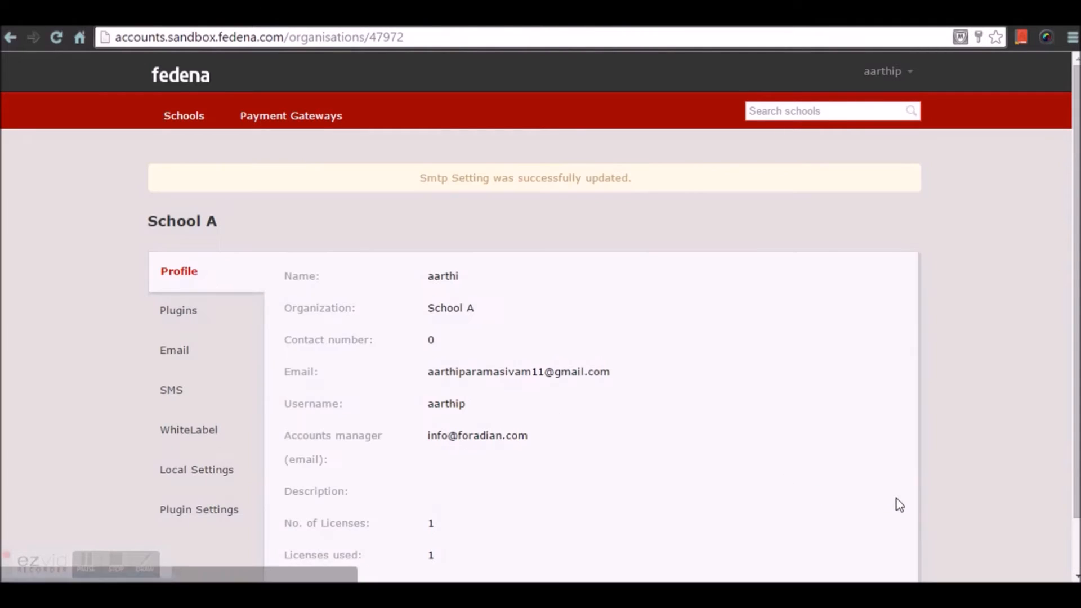
{"action": "left_click", "coordinate": [192, 357]}
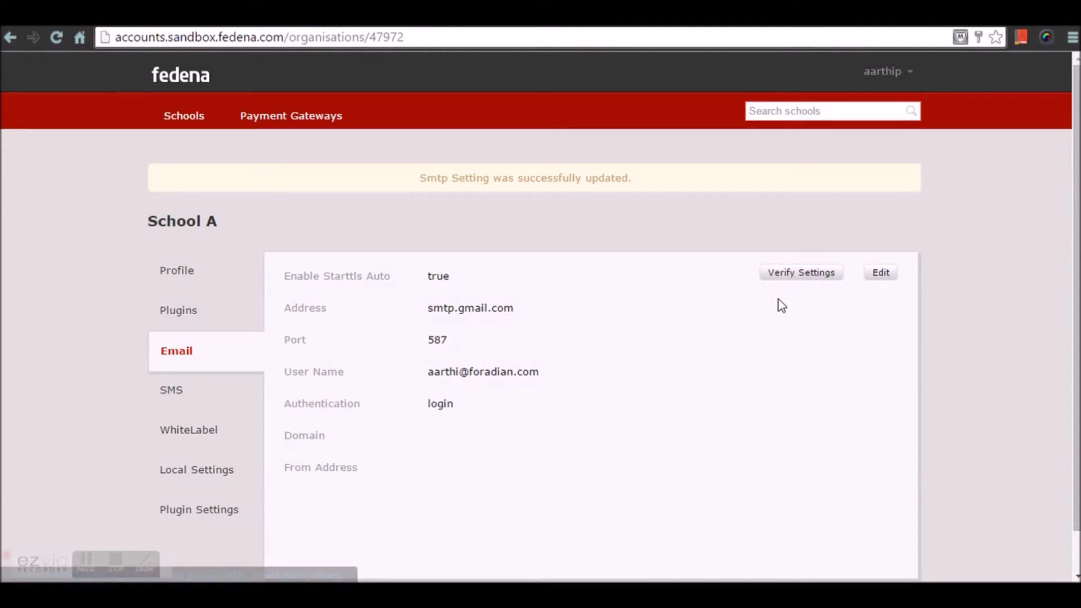
{"action": "scroll", "coordinate": [731, 323], "scroll_direction": "down", "scroll_amount": 1}
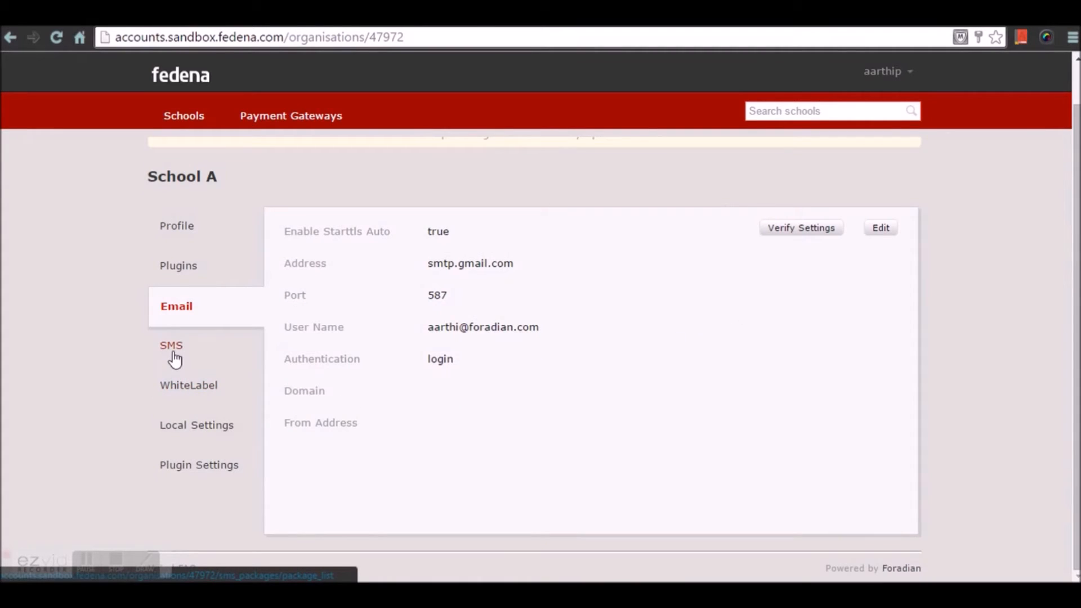
- Open the settings of the company's own SMS package, review the package details and parameter mappings, and save them
{"action": "left_click", "coordinate": [175, 355]}
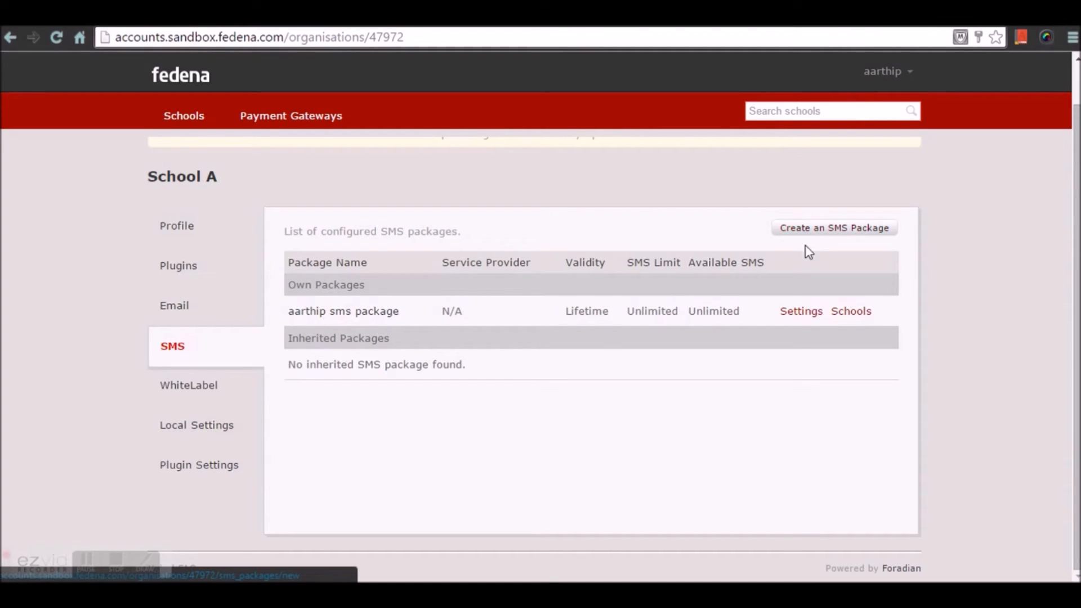
{"action": "left_click", "coordinate": [804, 312]}
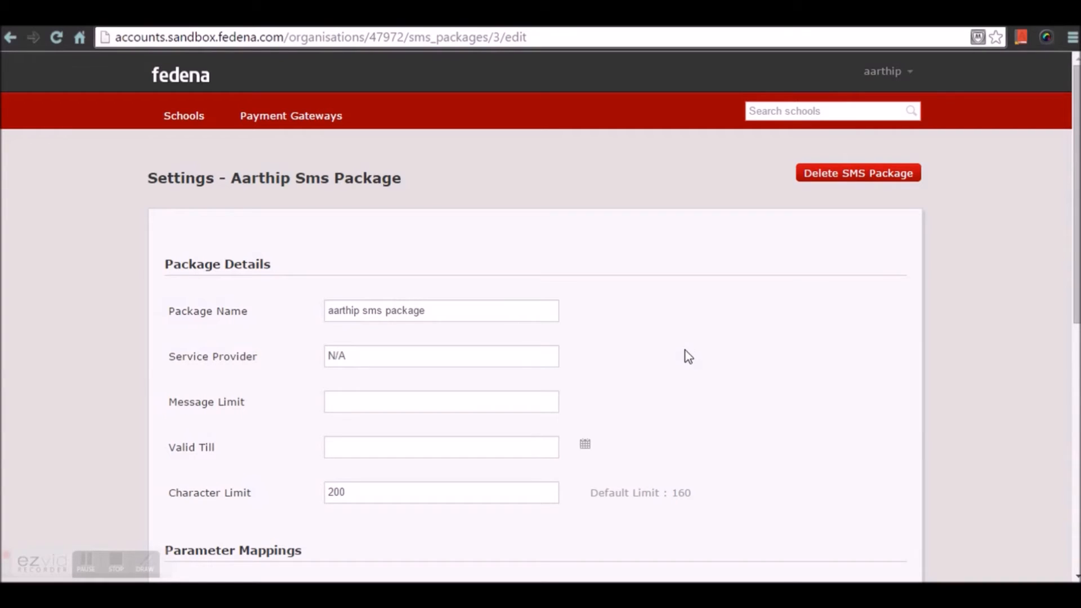
{"action": "scroll", "coordinate": [685, 355], "scroll_direction": "down", "scroll_amount": 4}
{"action": "scroll", "coordinate": [563, 389], "scroll_direction": "down", "scroll_amount": 1}
{"action": "scroll", "coordinate": [538, 398], "scroll_direction": "up", "scroll_amount": 3}
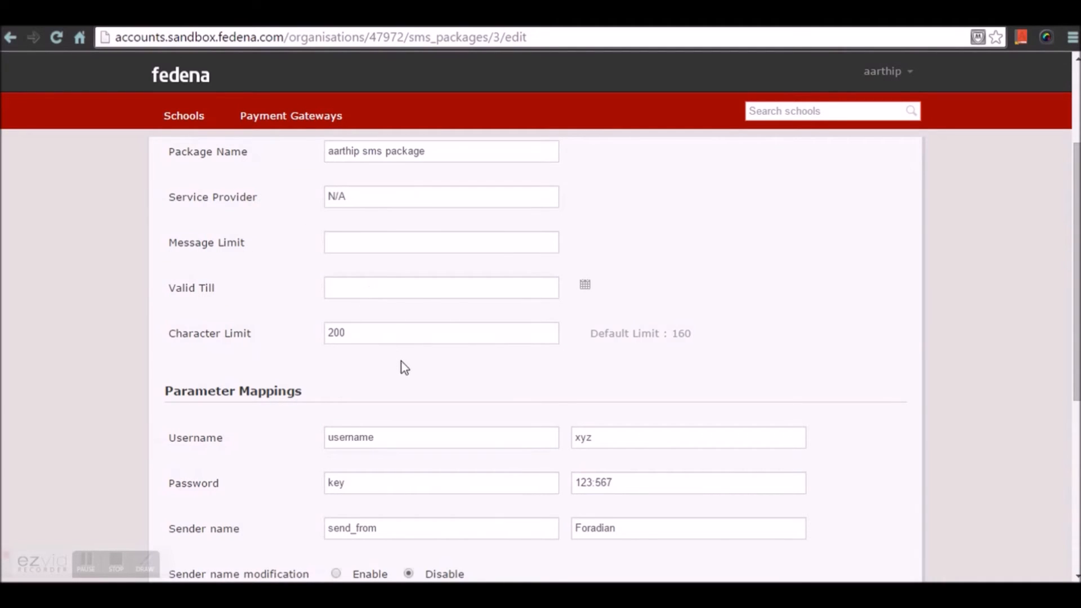
{"action": "scroll", "coordinate": [404, 368], "scroll_direction": "down", "scroll_amount": 3}
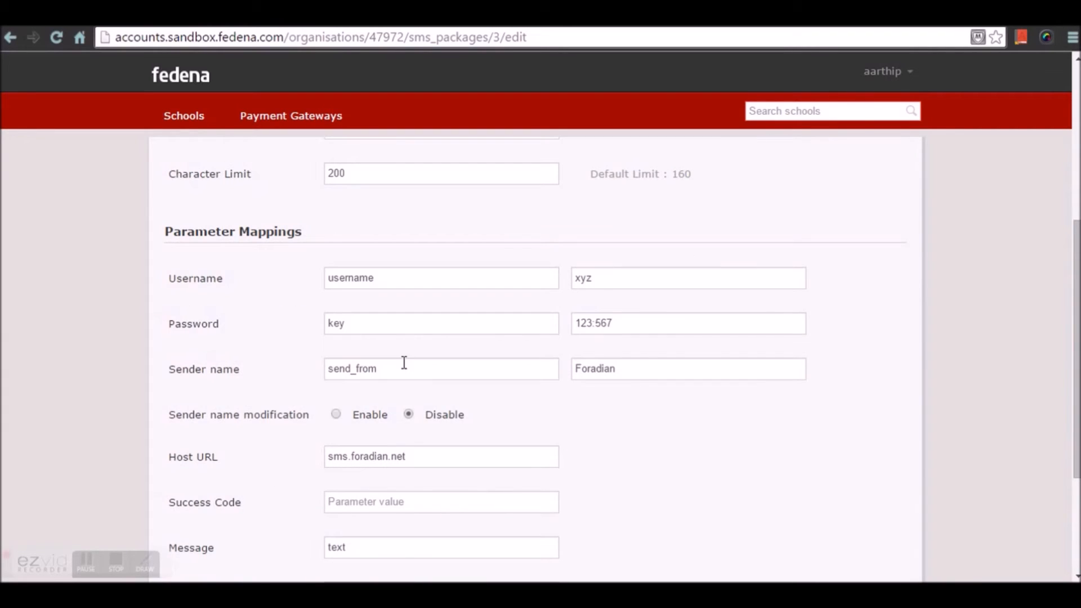
{"action": "scroll", "coordinate": [404, 363], "scroll_direction": "down", "scroll_amount": 4}
{"action": "scroll", "coordinate": [405, 363], "scroll_direction": "up", "scroll_amount": 2}
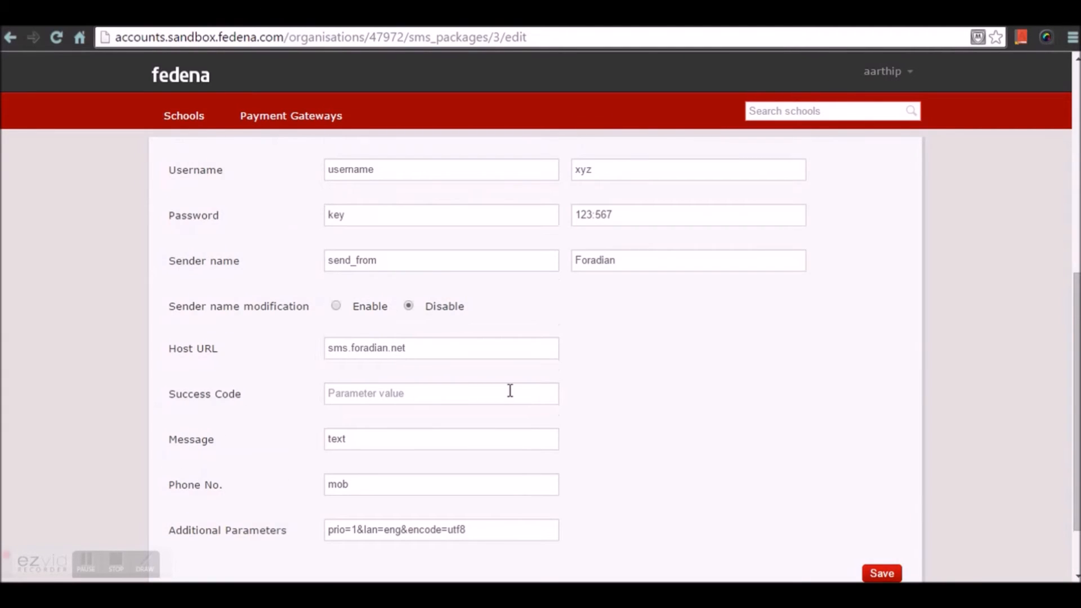
{"action": "scroll", "coordinate": [523, 400], "scroll_direction": "up", "scroll_amount": 3}
{"action": "scroll", "coordinate": [564, 414], "scroll_direction": "down", "scroll_amount": 5}
{"action": "left_click", "coordinate": [879, 497]}
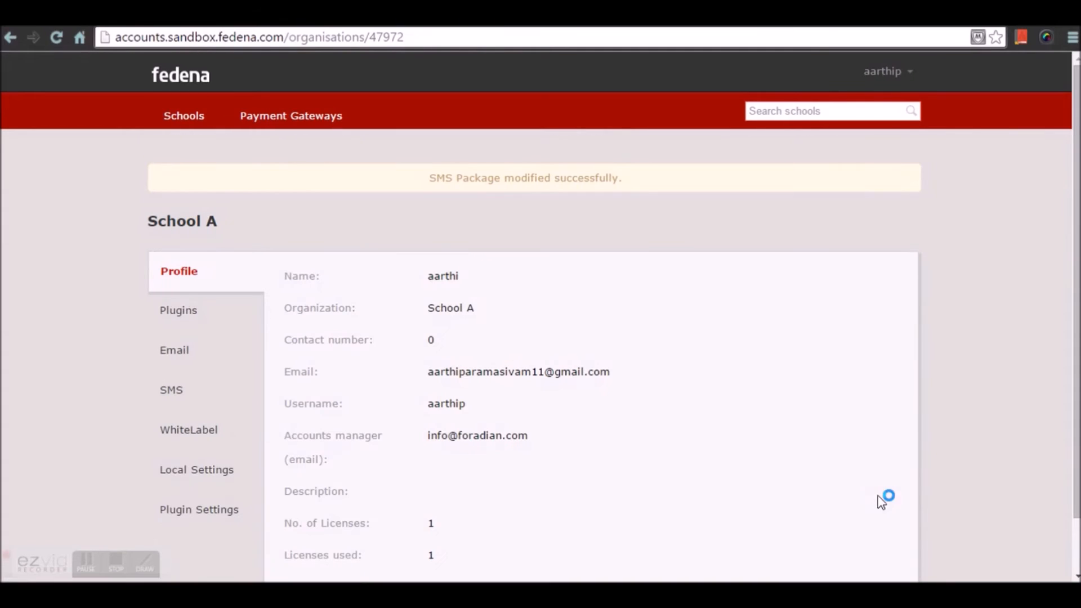
- Start adding a school to the company's own SMS package and choose School A
{"action": "left_click", "coordinate": [223, 392]}
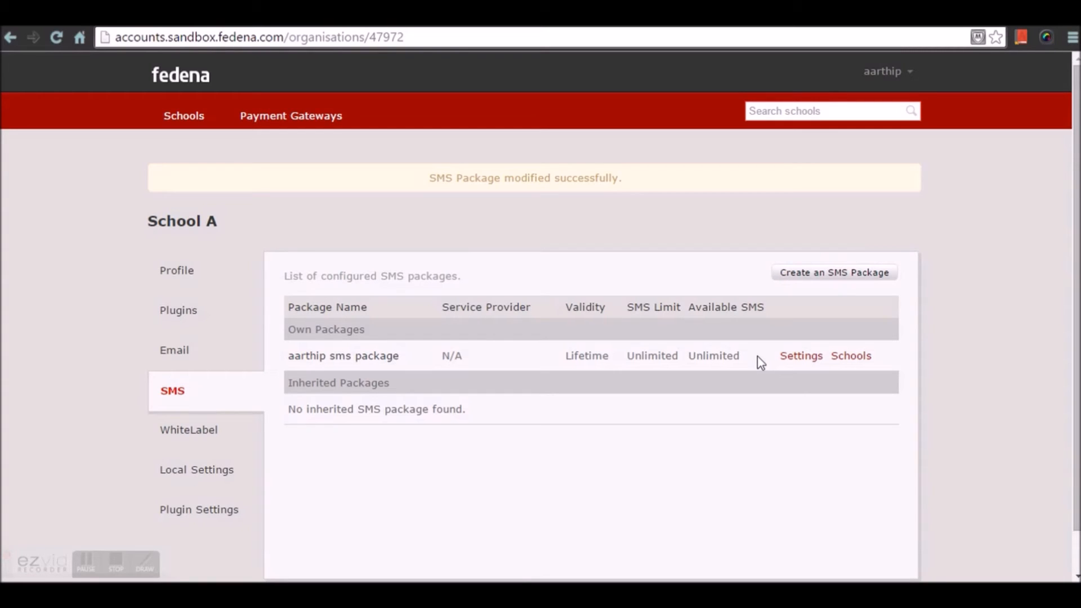
{"action": "left_click", "coordinate": [851, 360]}
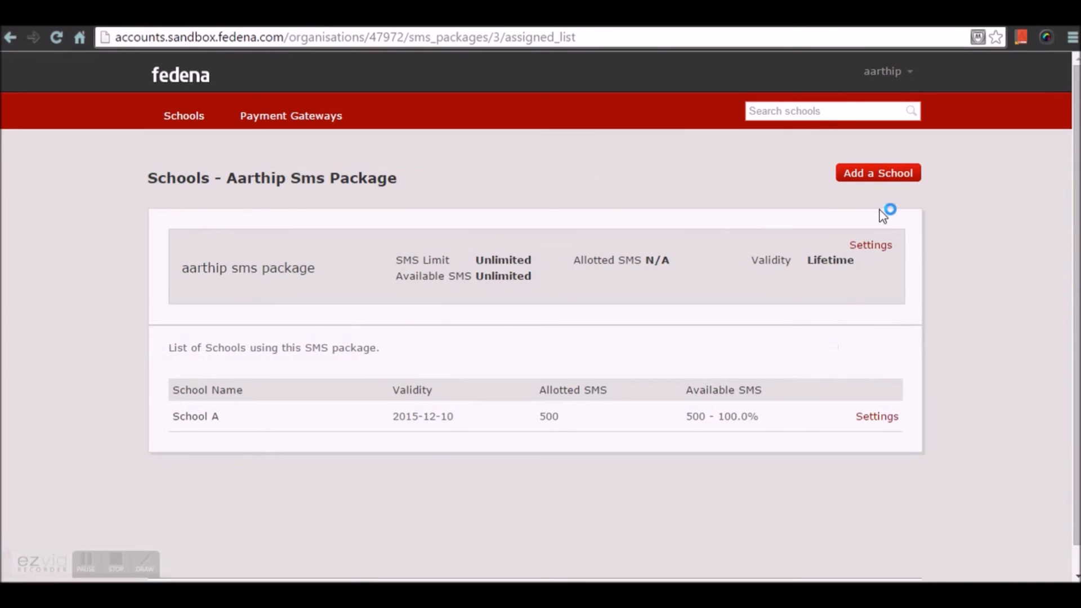
{"action": "left_click", "coordinate": [887, 176]}
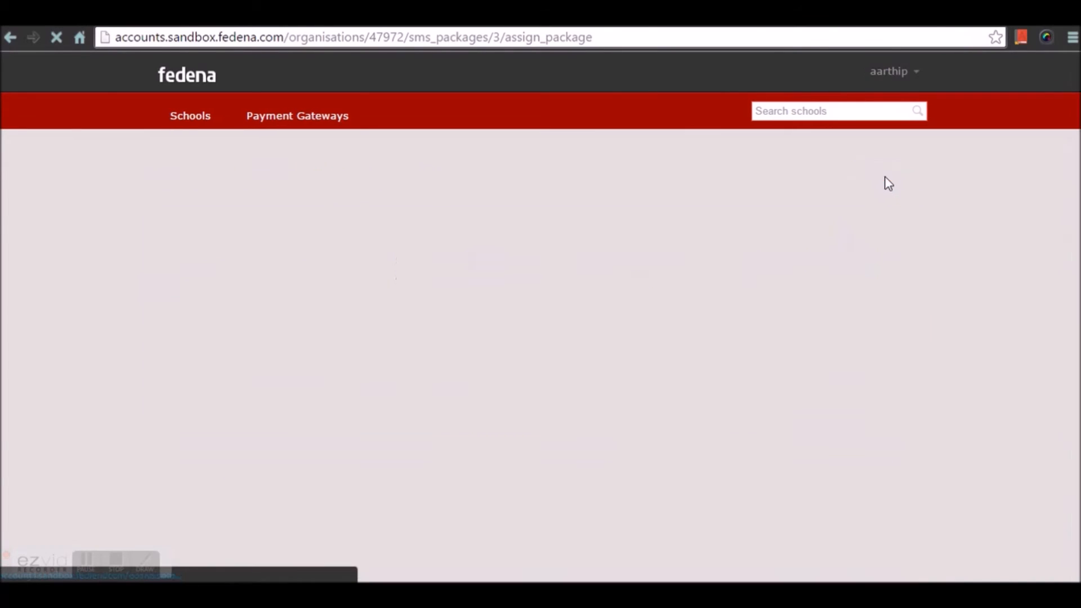
{"action": "left_click", "coordinate": [549, 254]}
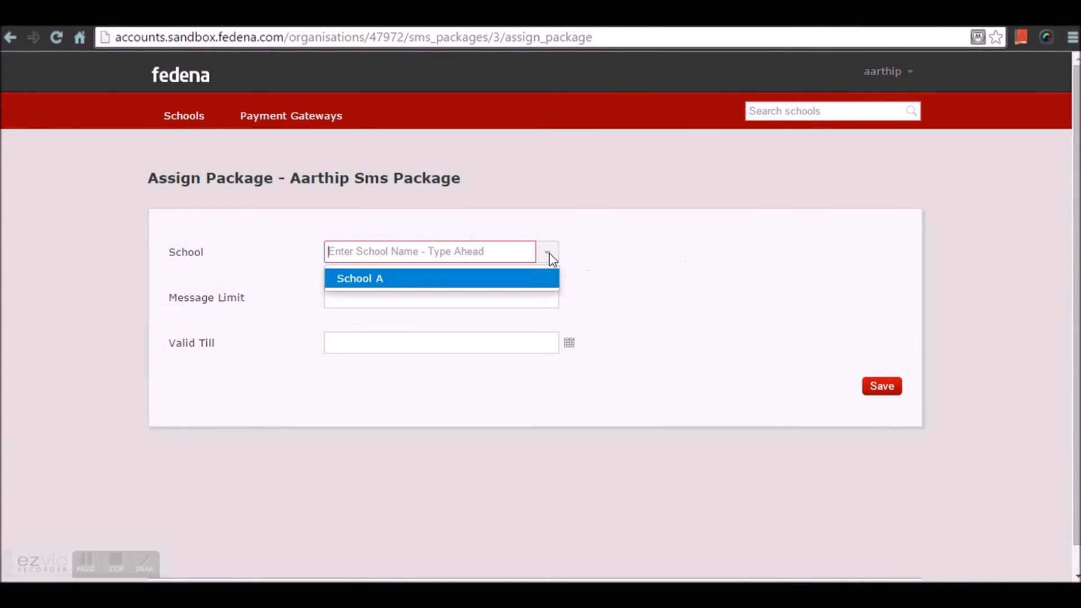
{"action": "left_click", "coordinate": [531, 292]}
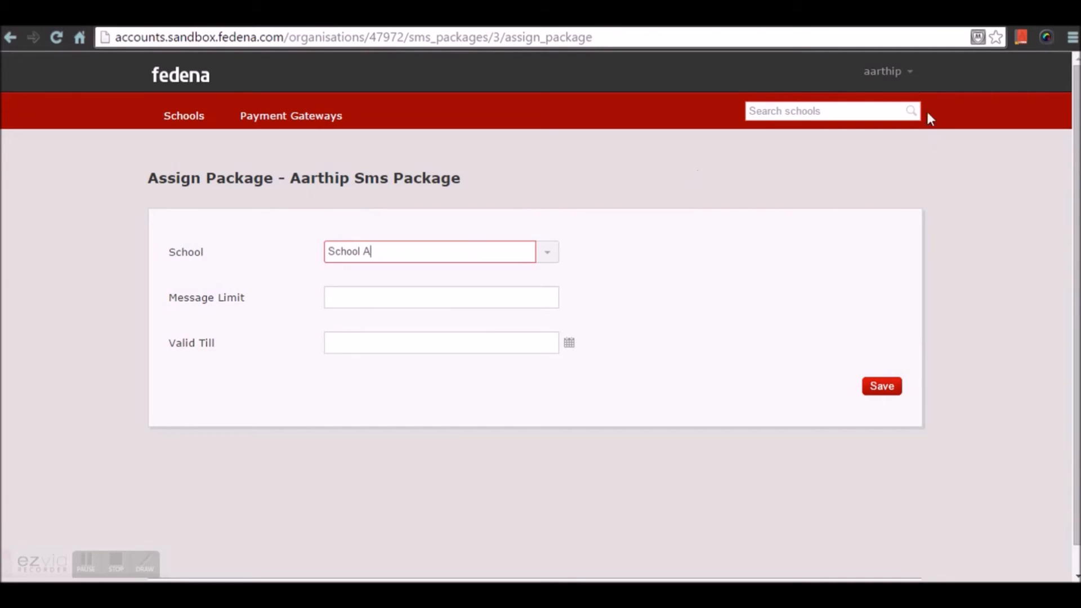
- Return to the company page and create a local setting with the red theme and Arial font
{"action": "left_click", "coordinate": [909, 80]}
{"action": "left_click", "coordinate": [894, 122]}
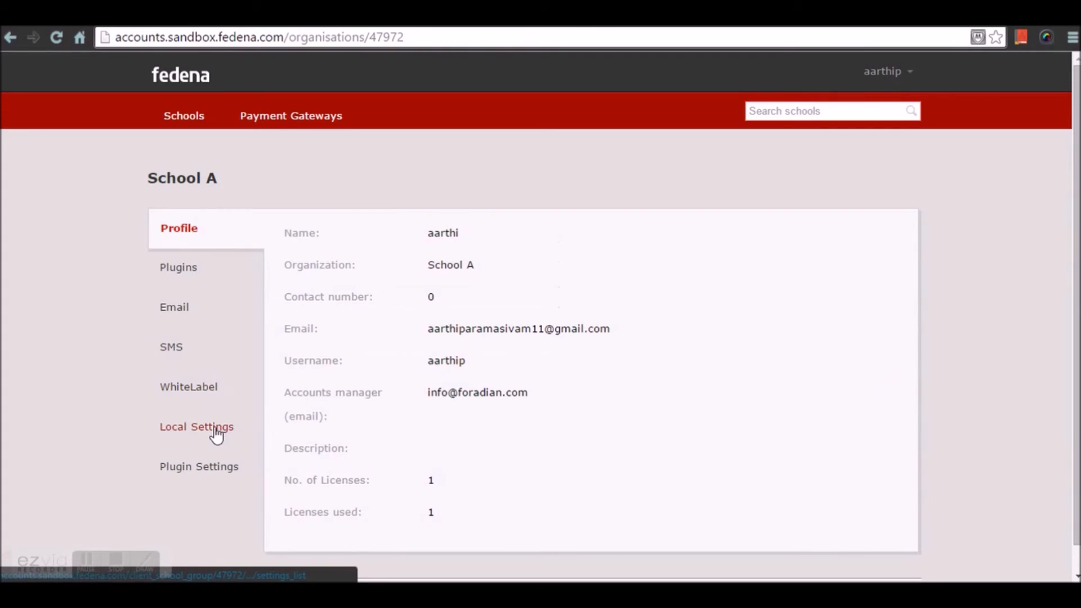
{"action": "left_click", "coordinate": [212, 431]}
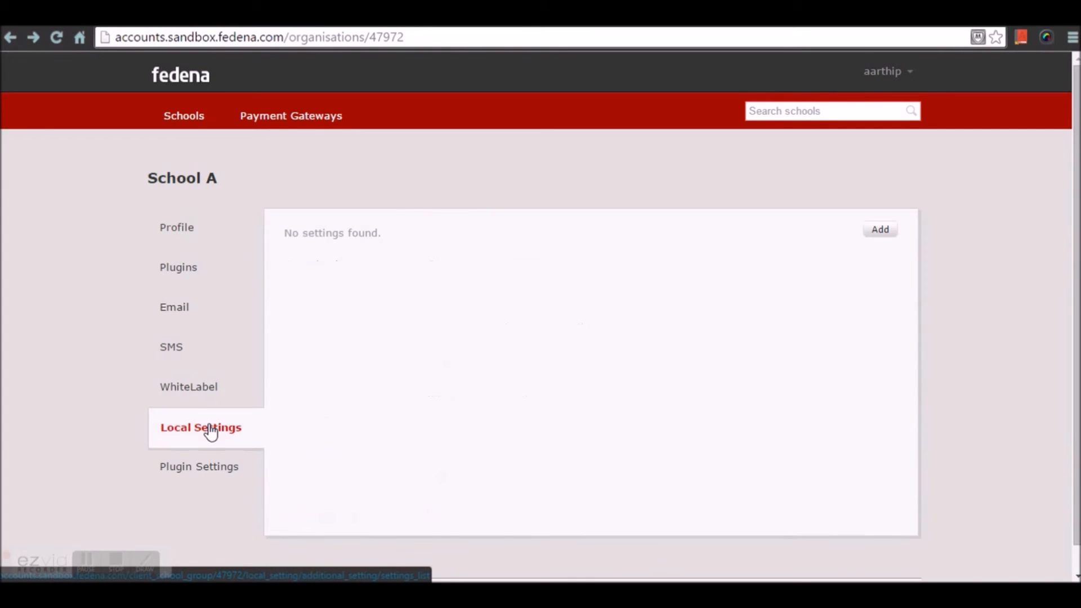
{"action": "left_click", "coordinate": [881, 231]}
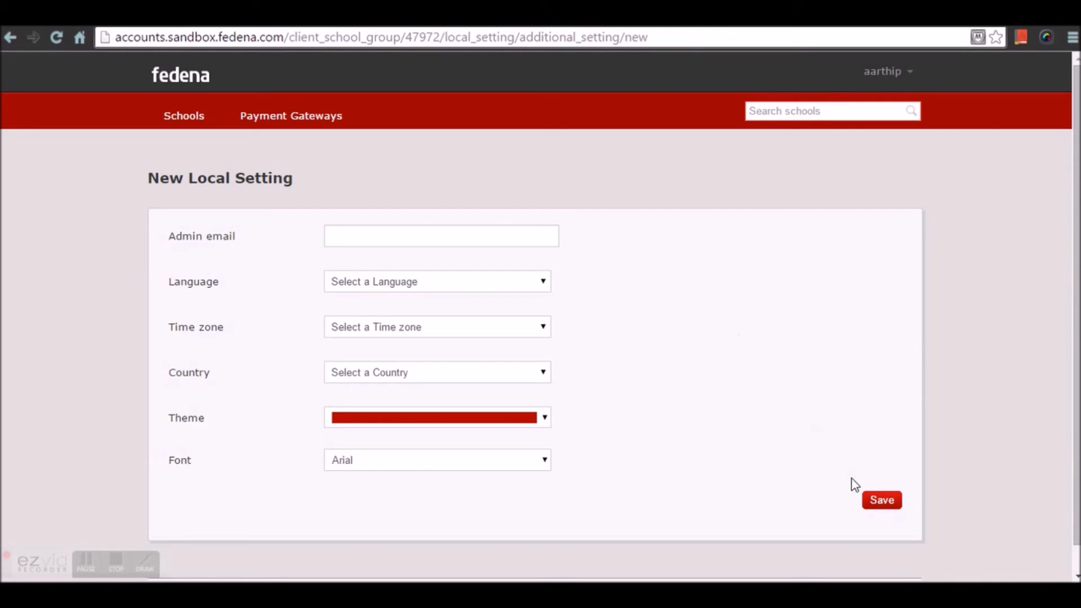
{"action": "left_click", "coordinate": [879, 499]}
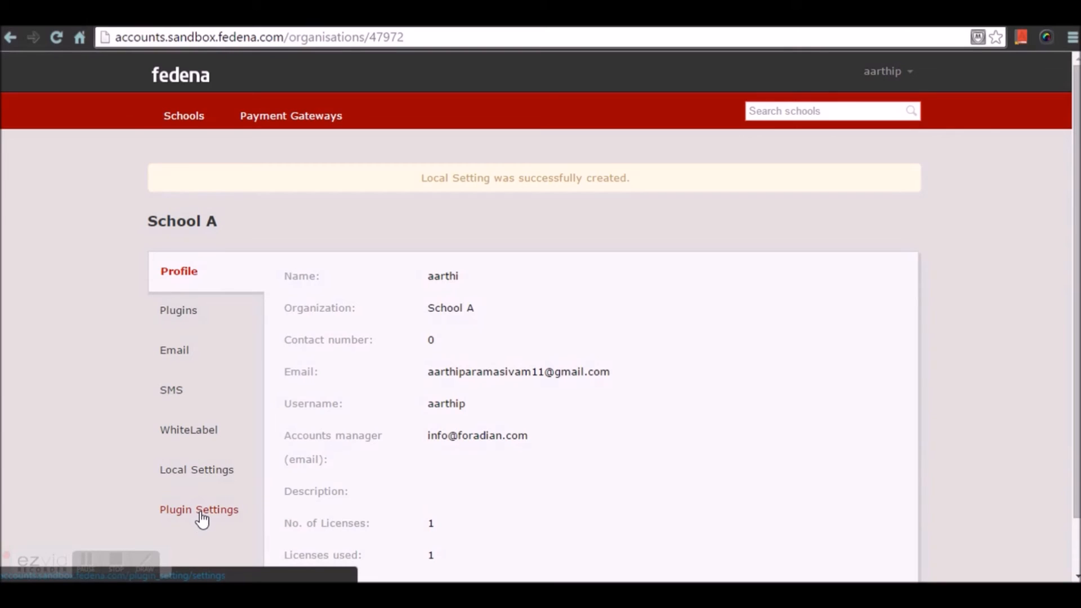
- View the Google OAuth plugin settings and the list of schools
{"action": "left_click", "coordinate": [199, 513]}
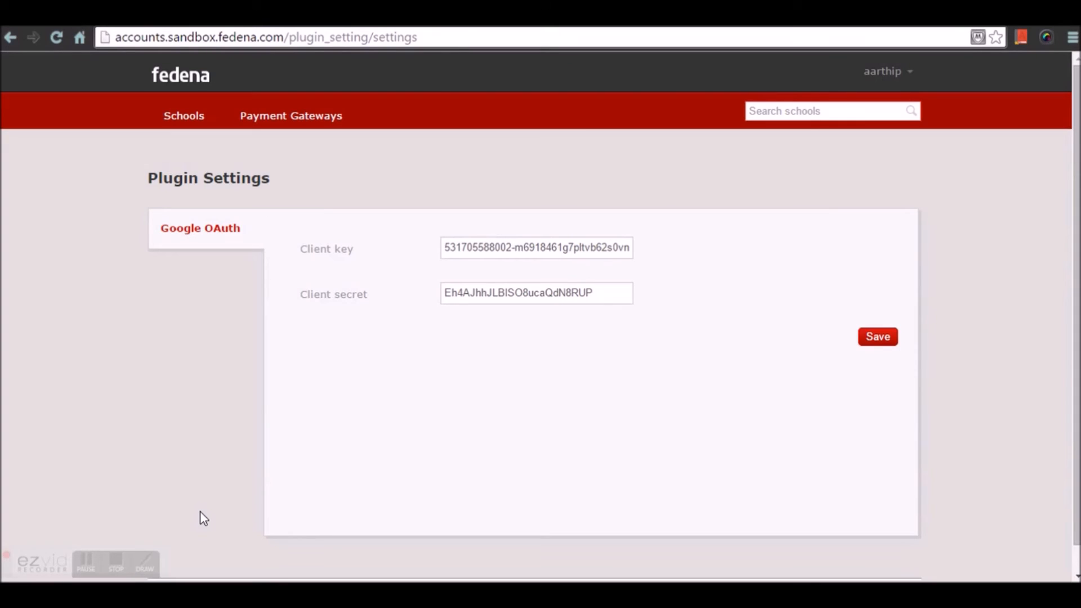
{"action": "left_click", "coordinate": [194, 119]}
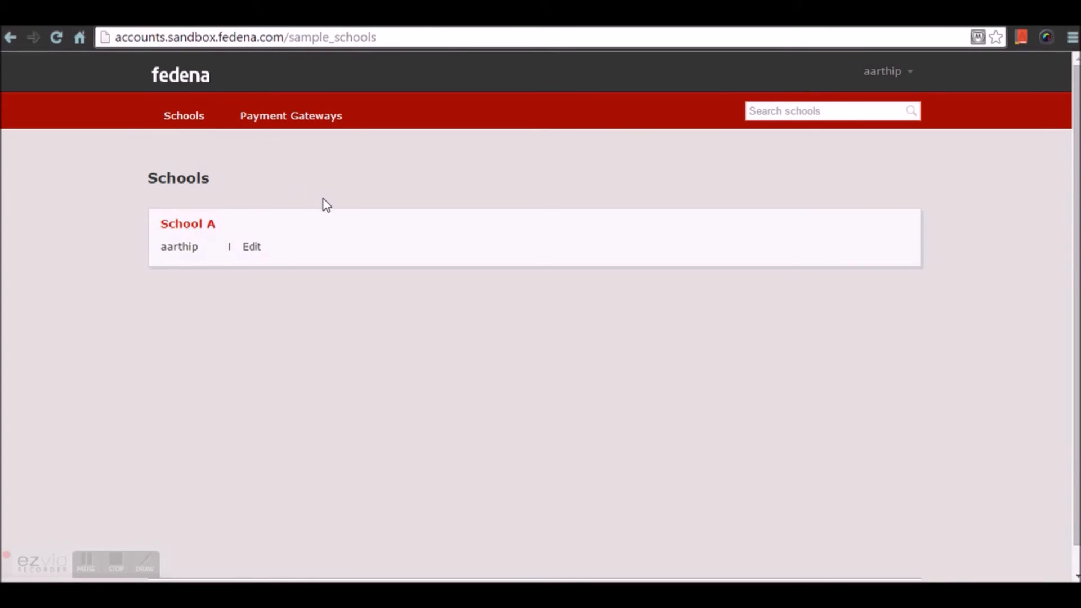
{"action": "left_click", "coordinate": [191, 119]}
- Open the Stripe payment gateway for editing and examine its configuration fields and response parameter types
{"action": "left_click", "coordinate": [288, 117]}
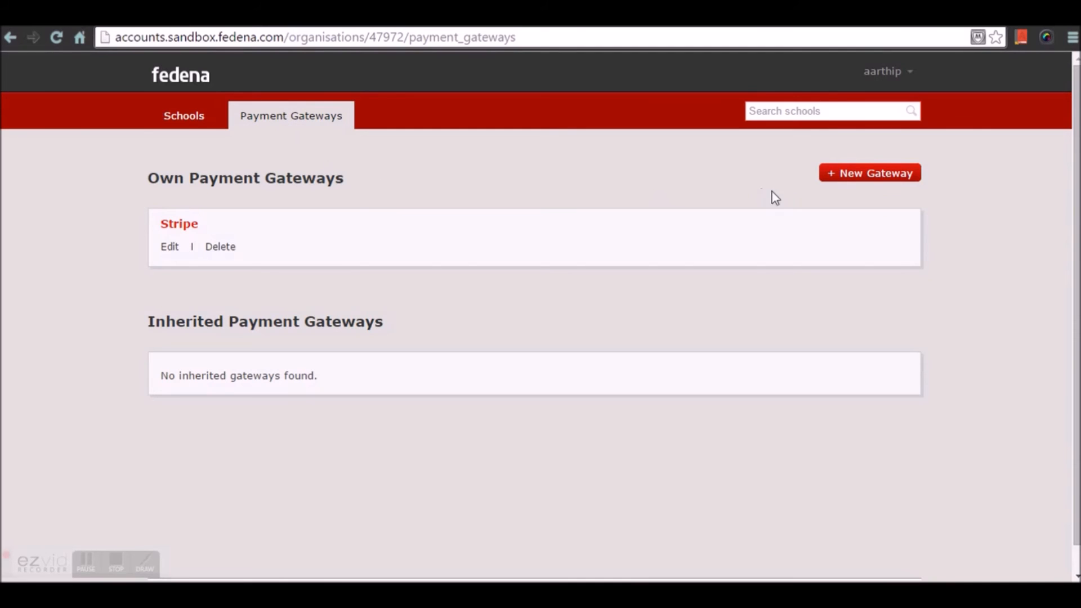
{"action": "left_click", "coordinate": [169, 249]}
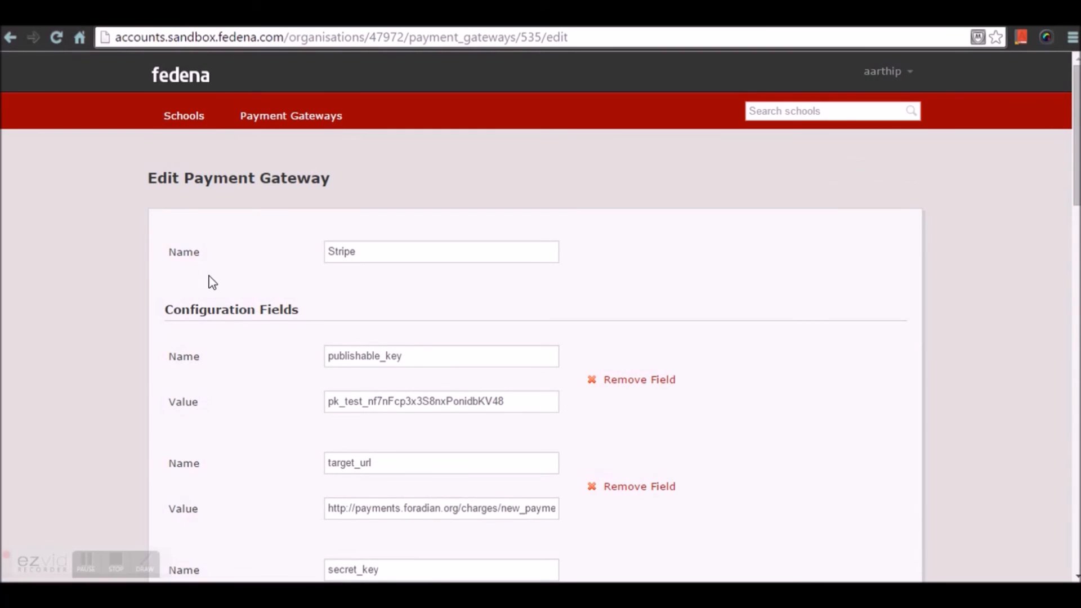
{"action": "scroll", "coordinate": [208, 281], "scroll_direction": "down", "scroll_amount": 3}
{"action": "scroll", "coordinate": [285, 294], "scroll_direction": "down", "scroll_amount": 18}
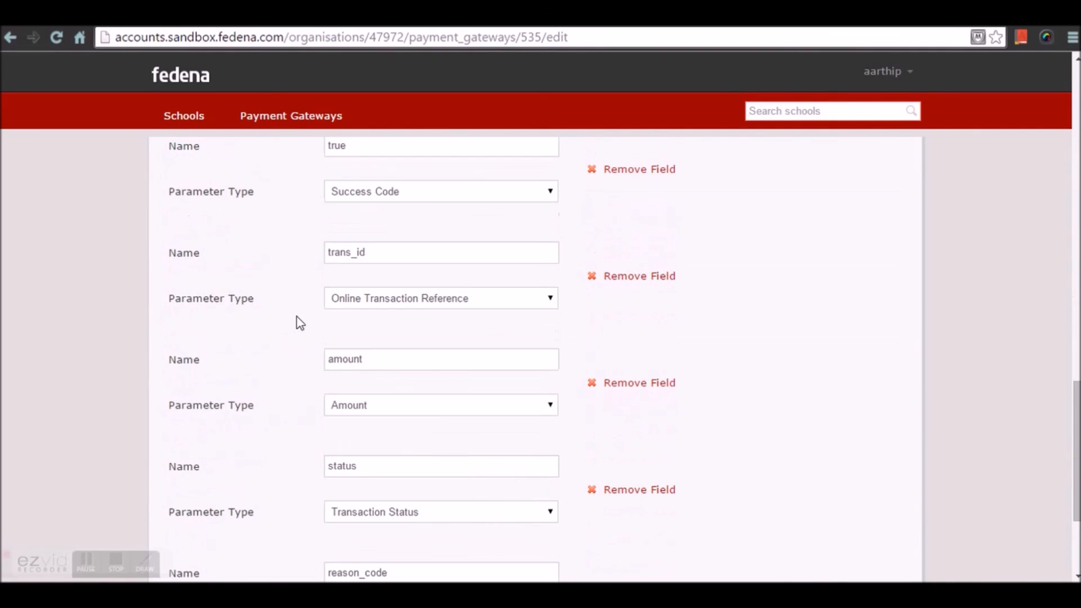
{"action": "scroll", "coordinate": [294, 318], "scroll_direction": "down", "scroll_amount": 3}
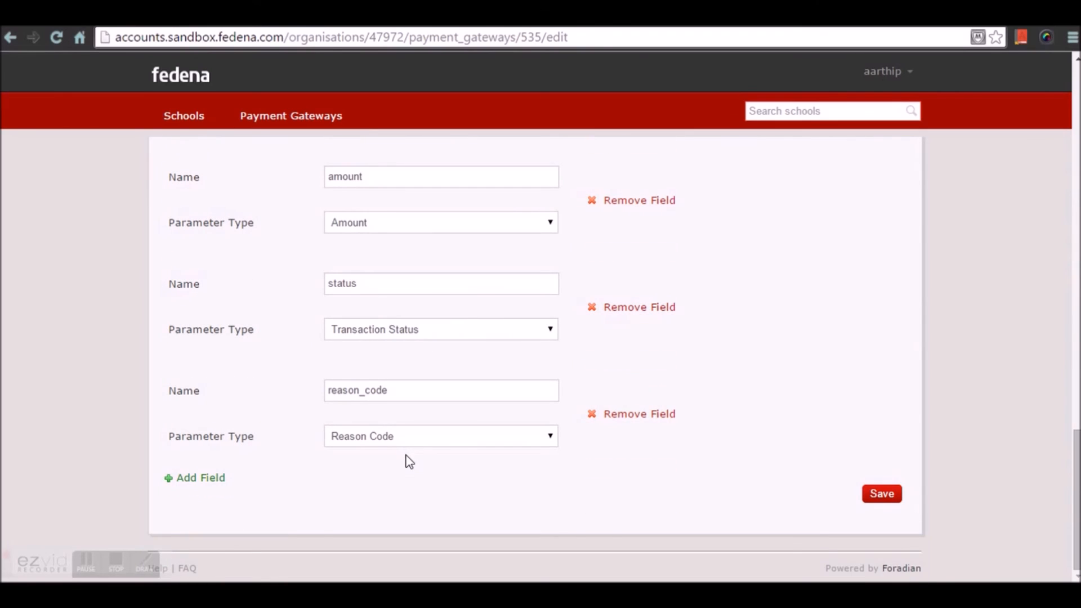
{"action": "scroll", "coordinate": [406, 459], "scroll_direction": "up", "scroll_amount": 20}
{"action": "scroll", "coordinate": [404, 460], "scroll_direction": "up", "scroll_amount": 2}
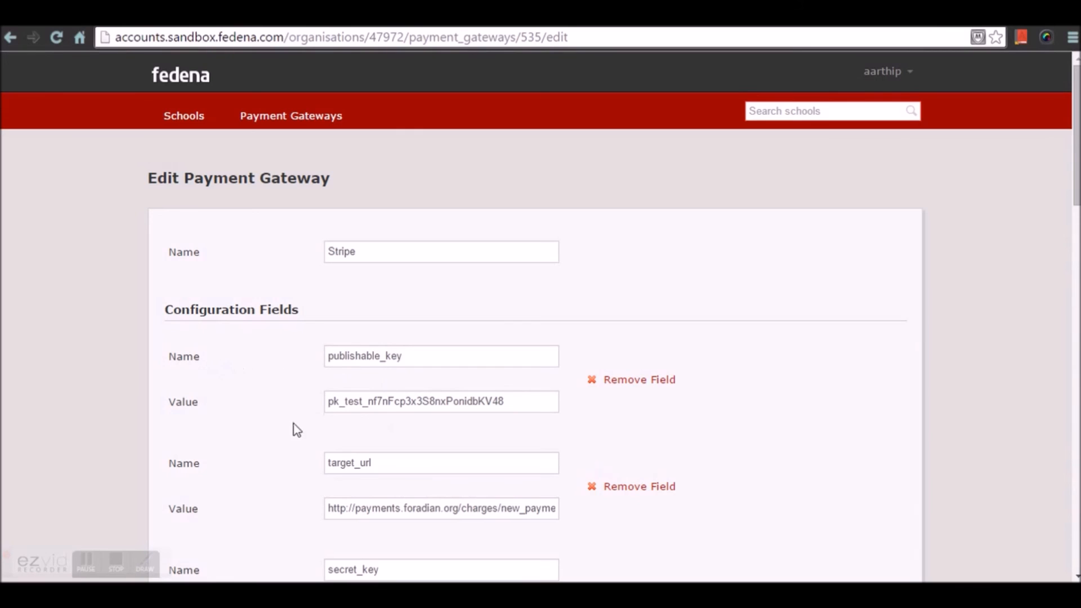
- Save the Stripe payment gateway with its existing configuration, variable and response fields, and return to the list of schools
{"action": "scroll", "coordinate": [369, 412], "scroll_direction": "down", "scroll_amount": 5}
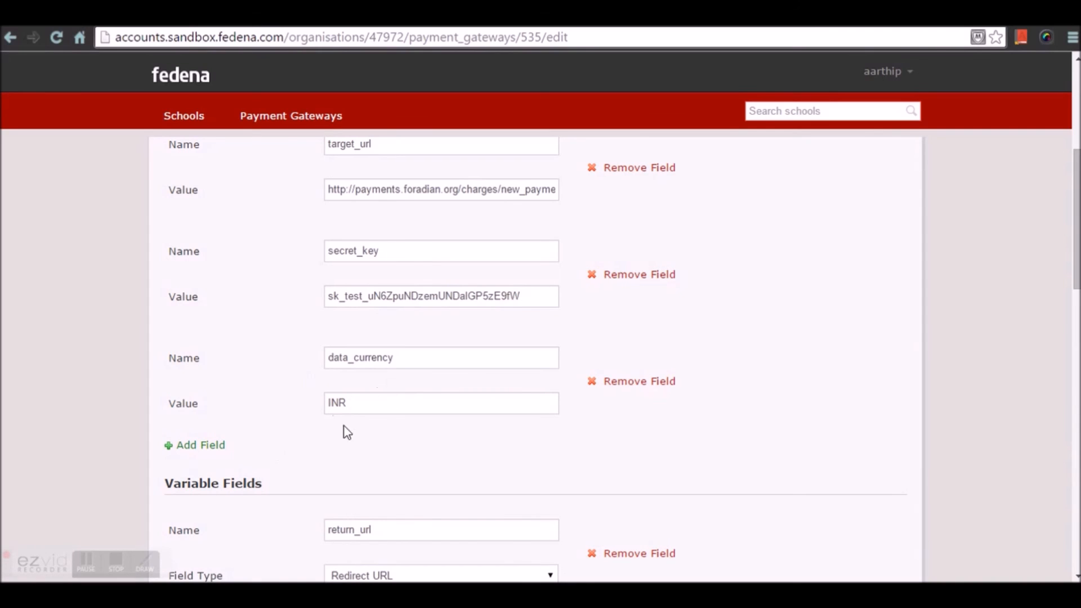
{"action": "scroll", "coordinate": [265, 437], "scroll_direction": "down", "scroll_amount": 1}
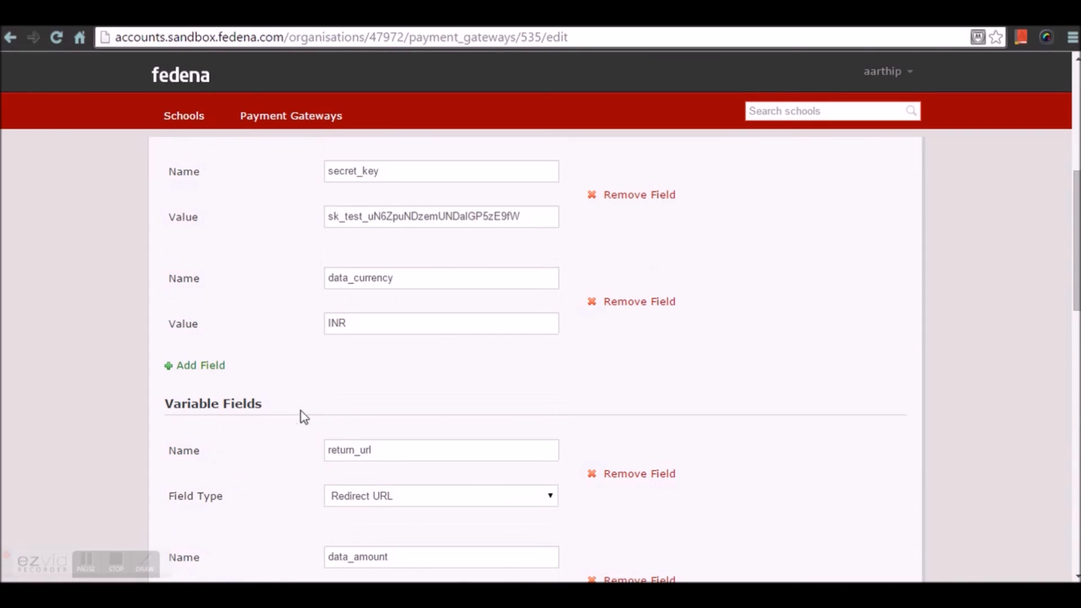
{"action": "scroll", "coordinate": [326, 451], "scroll_direction": "down", "scroll_amount": 1}
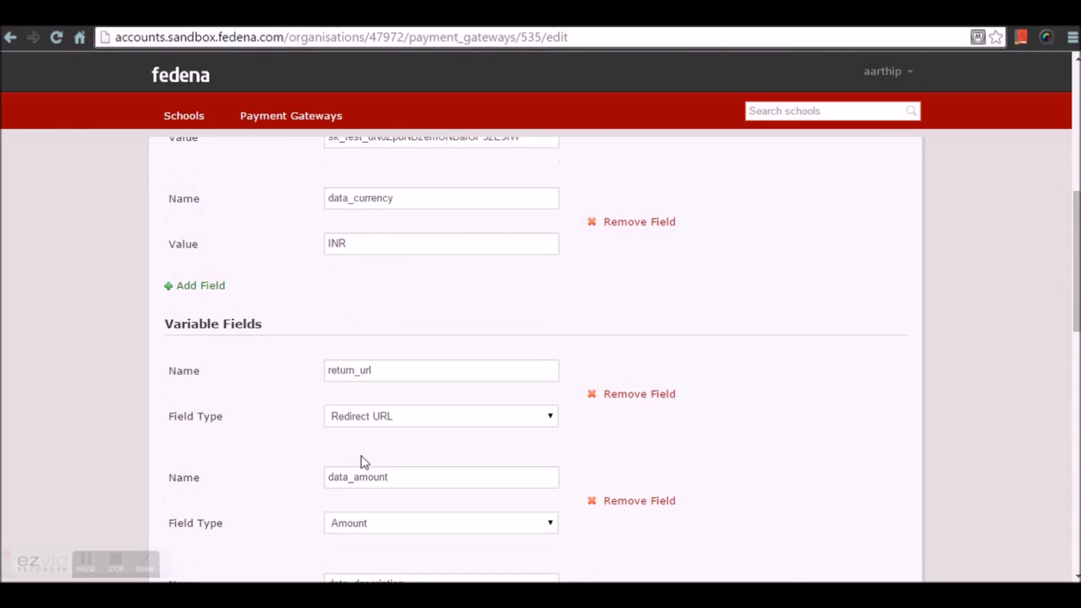
{"action": "scroll", "coordinate": [365, 462], "scroll_direction": "down", "scroll_amount": 1}
{"action": "scroll", "coordinate": [341, 482], "scroll_direction": "down", "scroll_amount": 4}
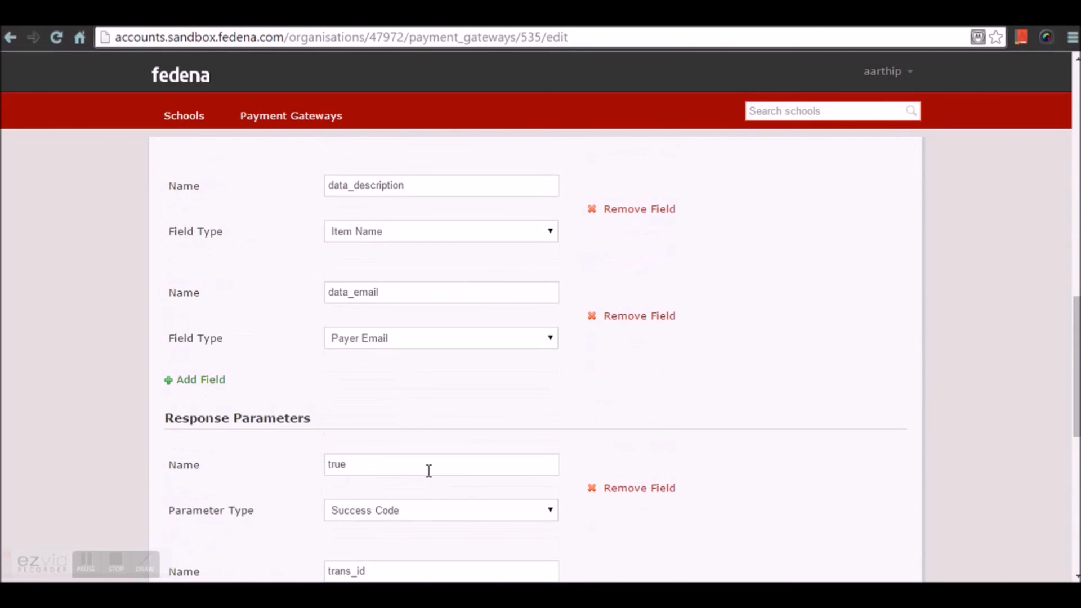
{"action": "scroll", "coordinate": [429, 474], "scroll_direction": "down", "scroll_amount": 6}
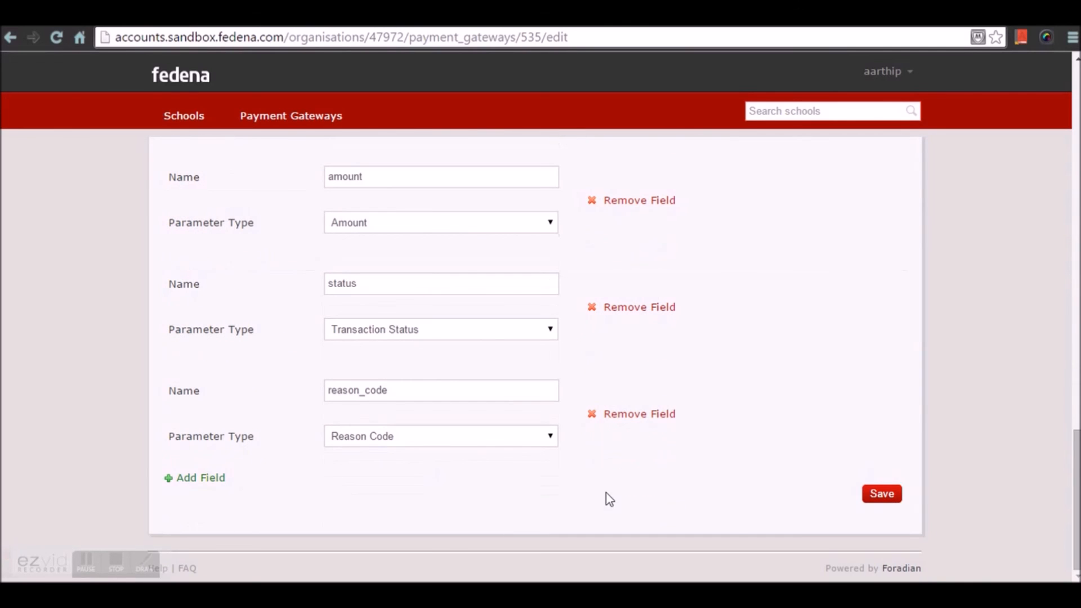
{"action": "left_click", "coordinate": [882, 495]}
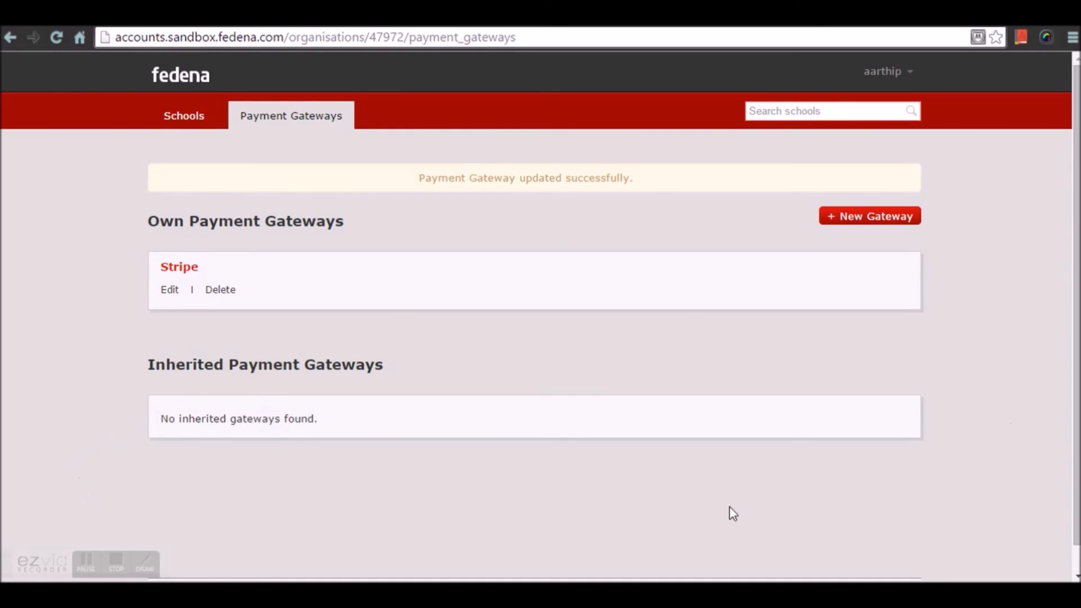
{"action": "left_click", "coordinate": [196, 89]}
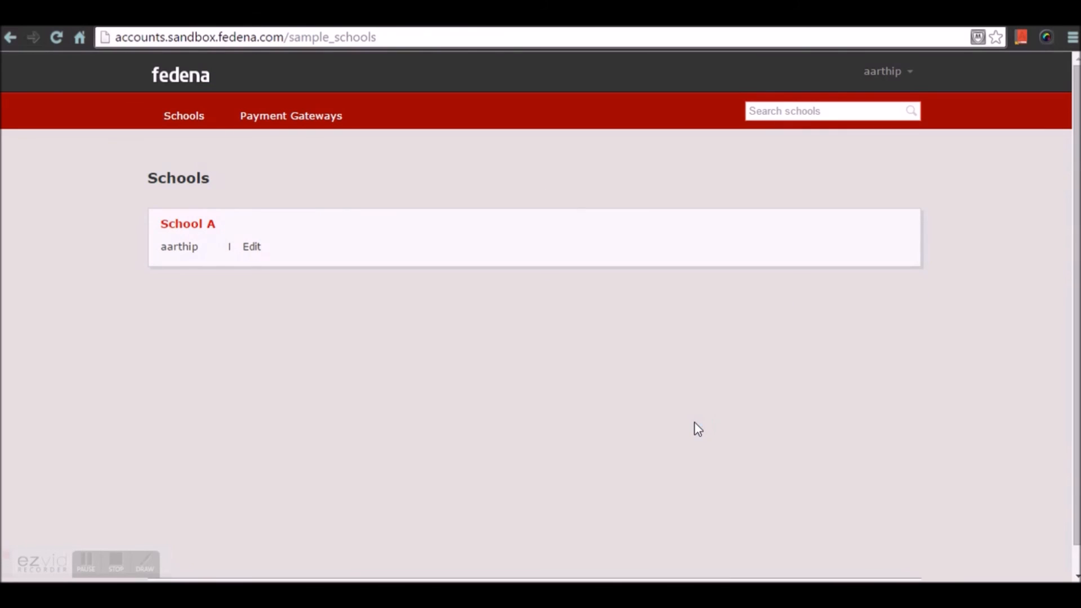
{"action": "left_click", "coordinate": [120, 562]}
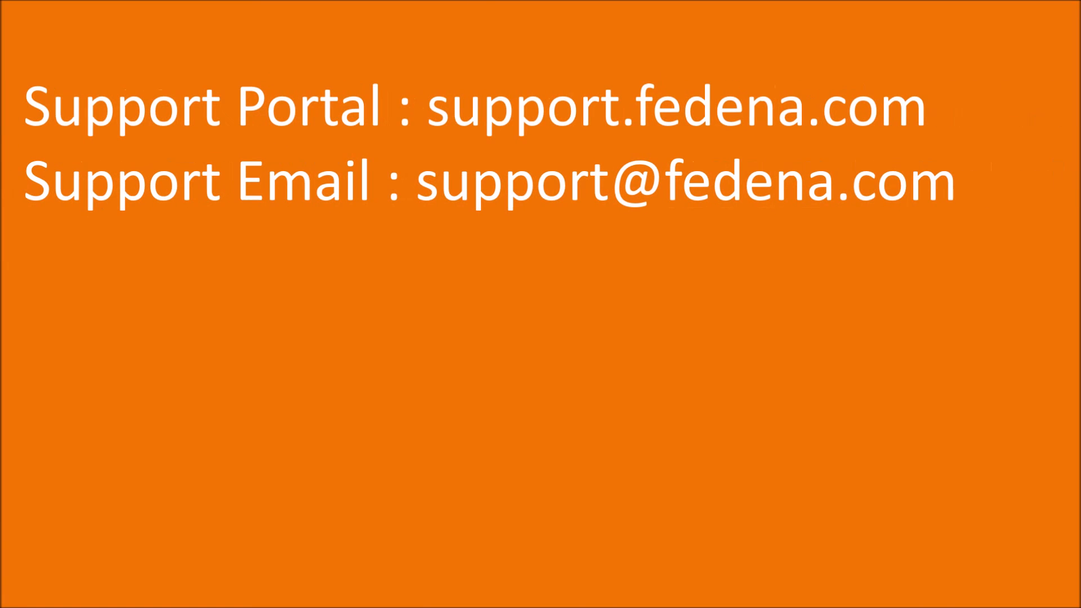